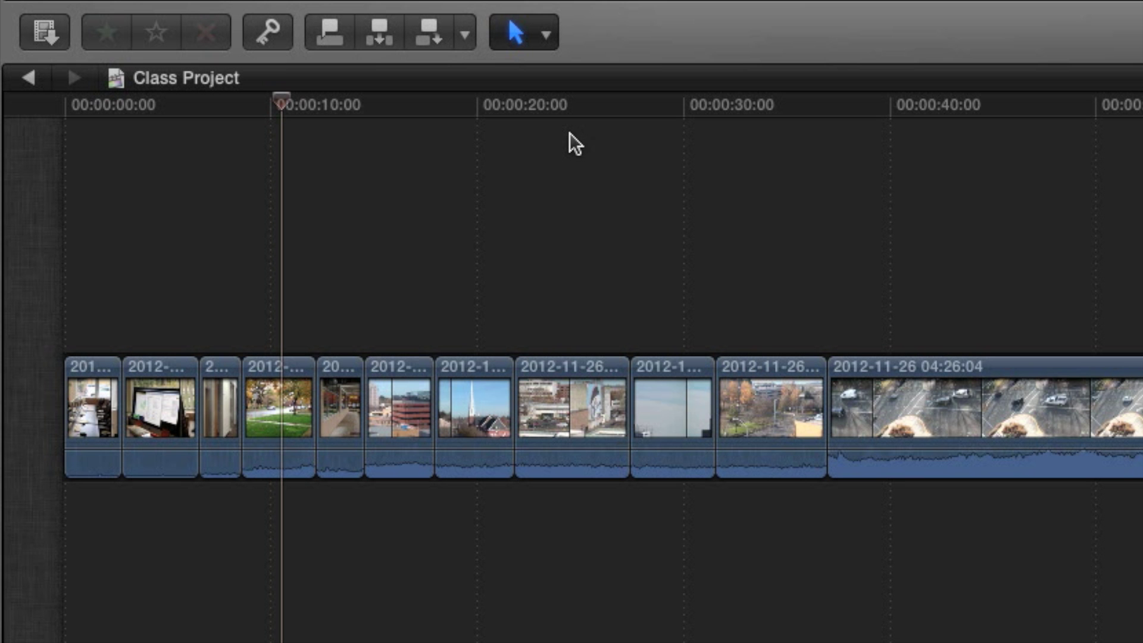
Scrub the playhead back to 00:00:00 and play the Class Project from the start
click(601, 106)
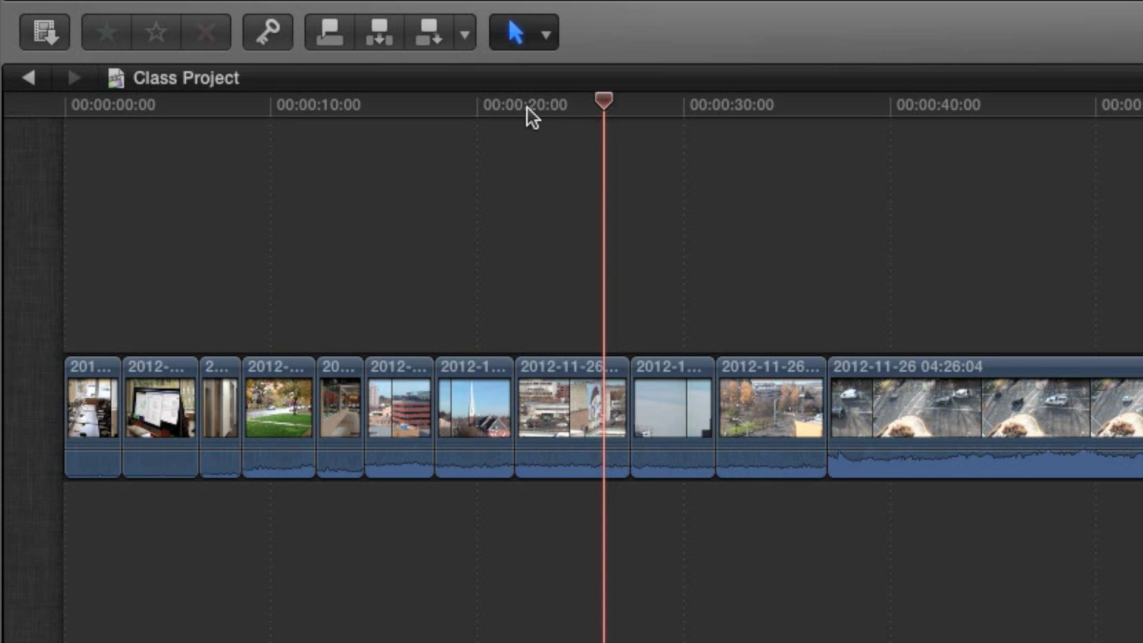
click(435, 102)
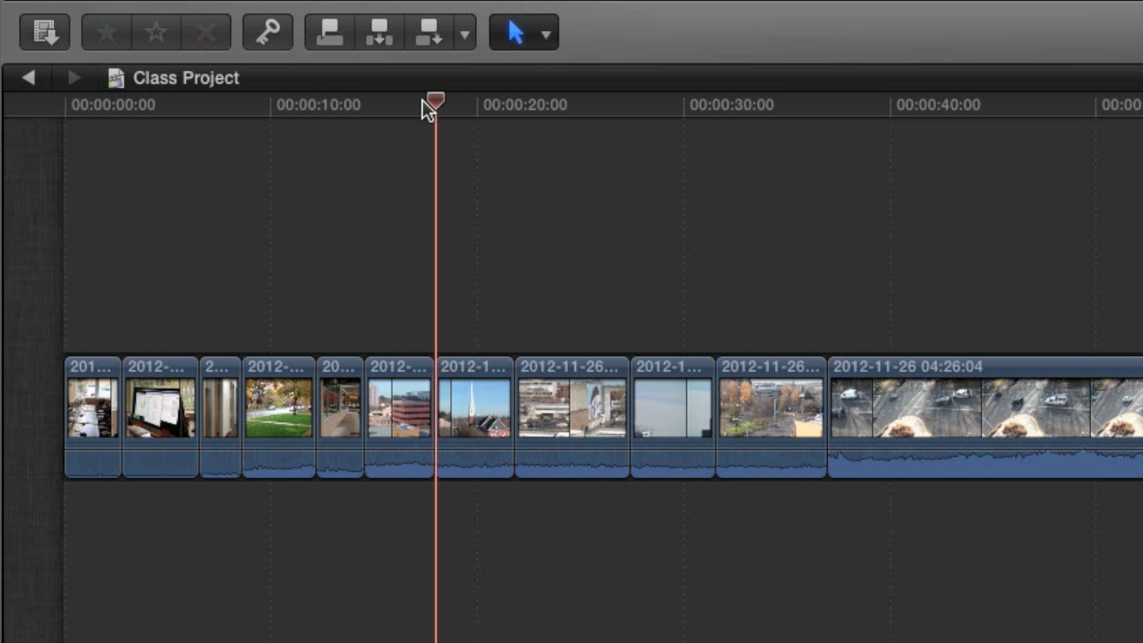
drag(392, 99, 13, 98)
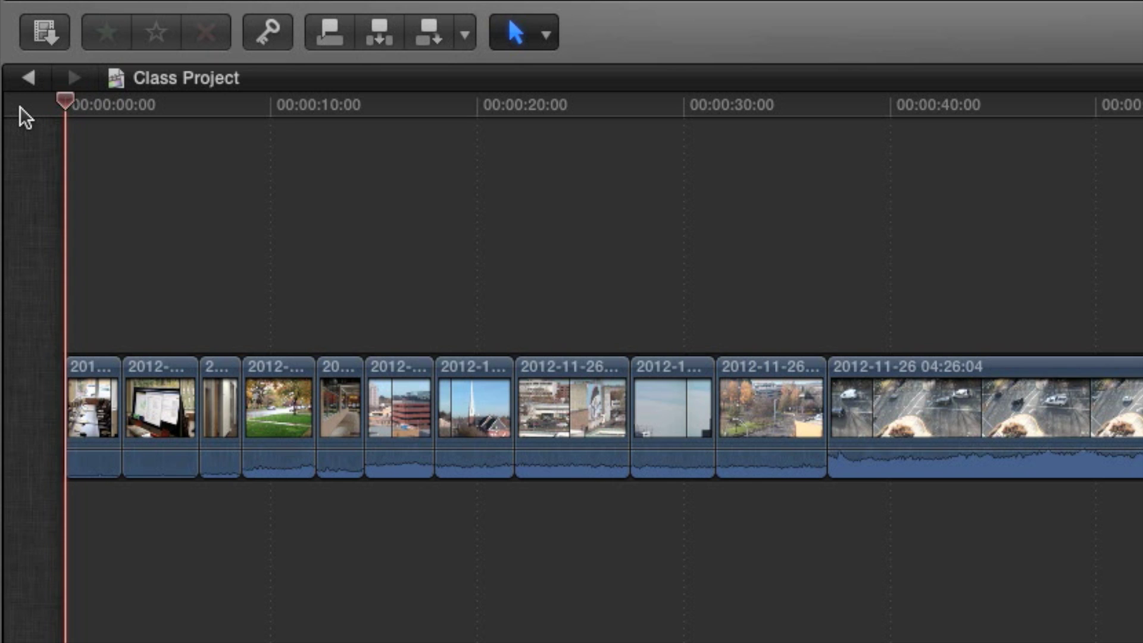
key(space)
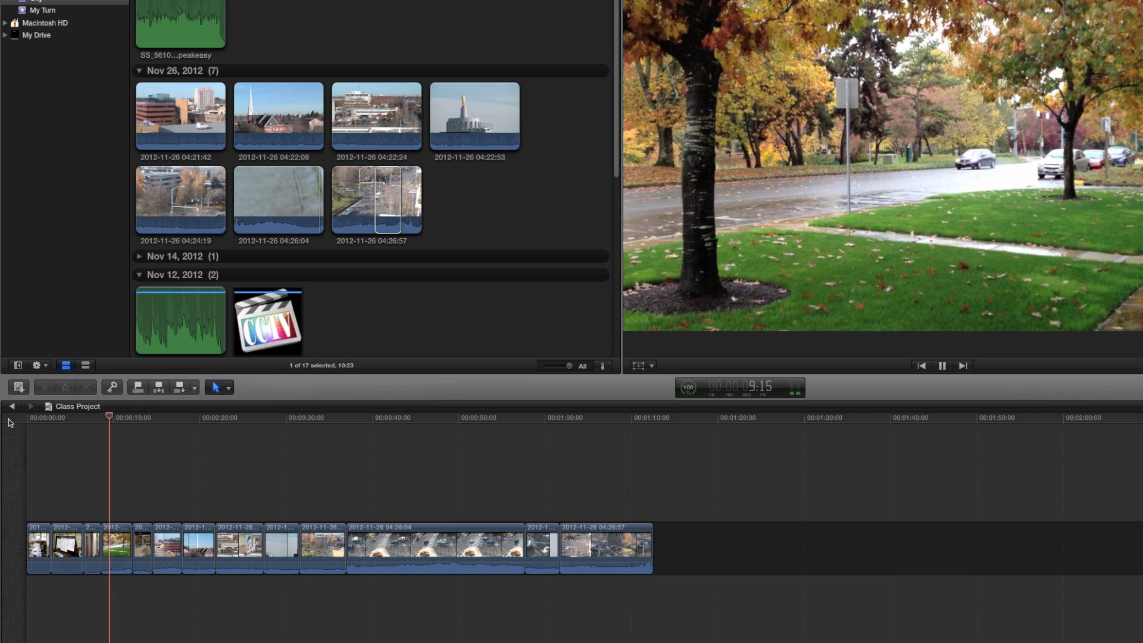
Stop playback with the playhead partway into the opening clips
key(space)
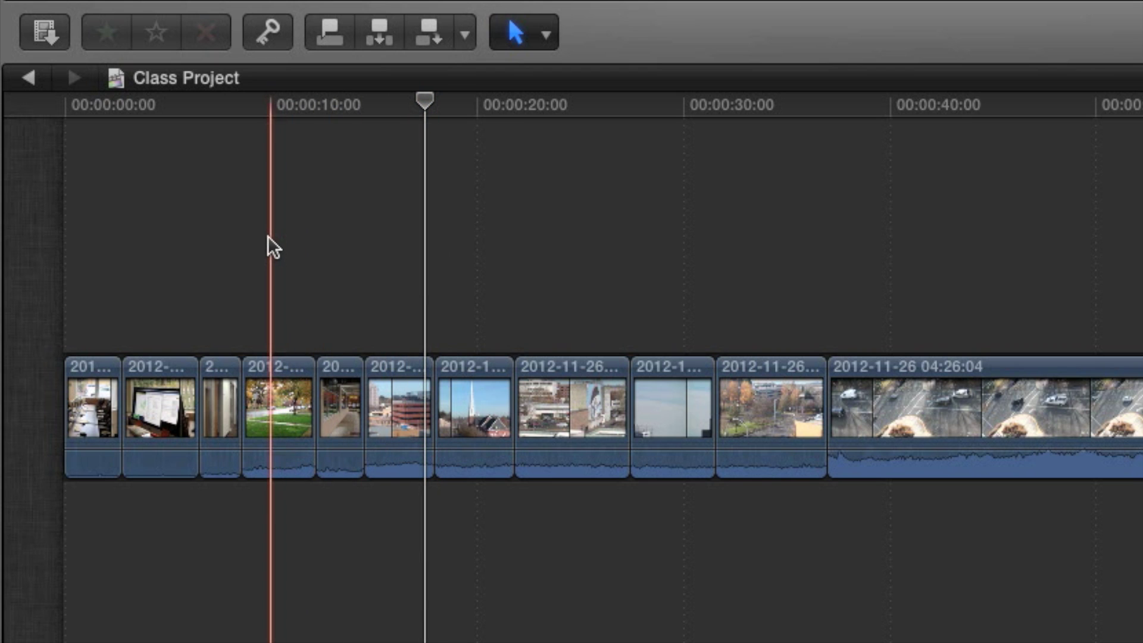
Toggle skimming on and off, then play briefly from about 00:00:29 and pause near 31 seconds
key(s)
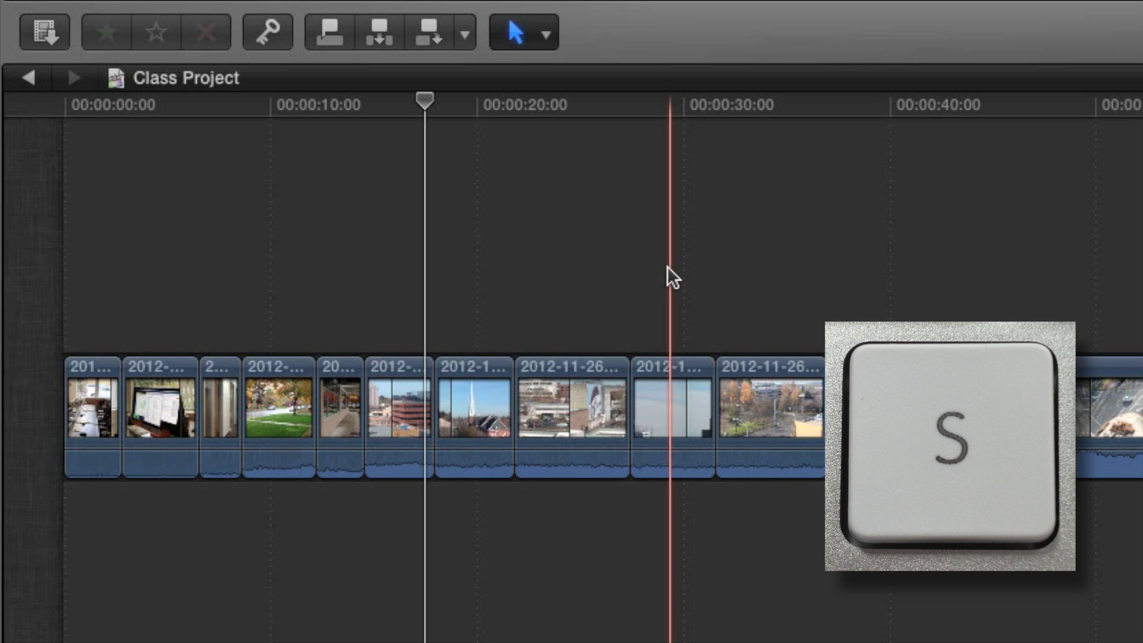
key(s)
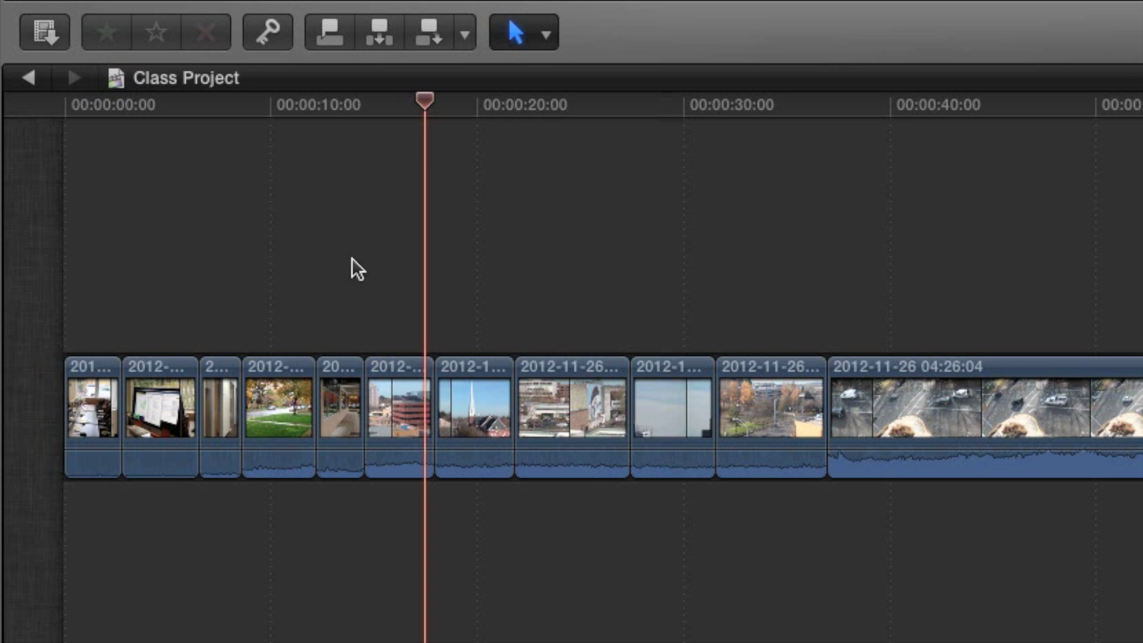
click(682, 263)
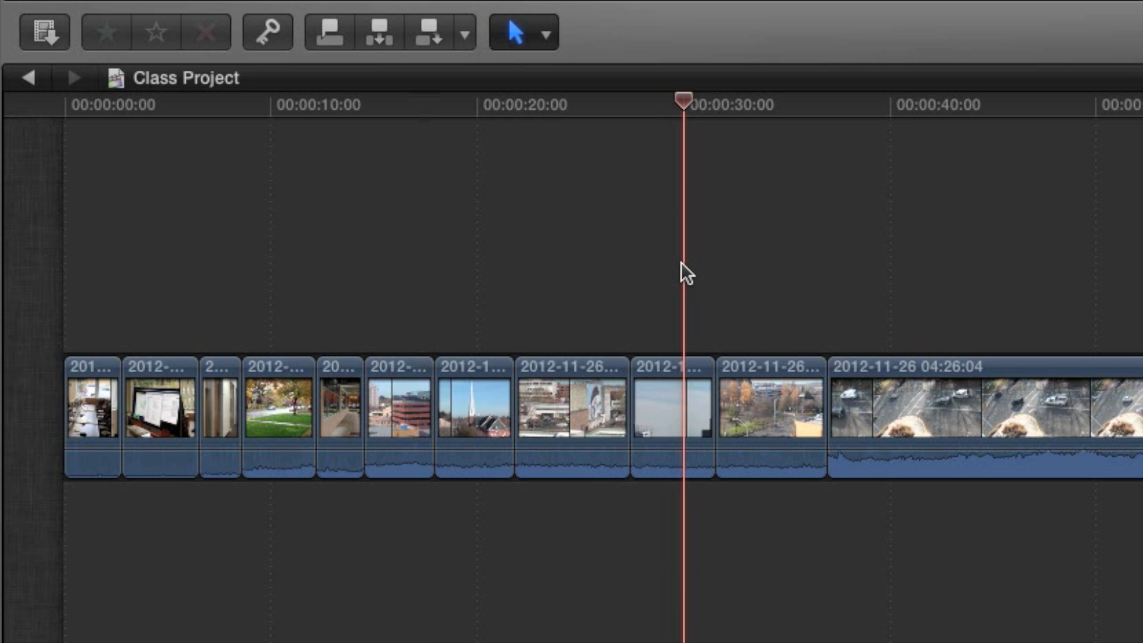
key(space)
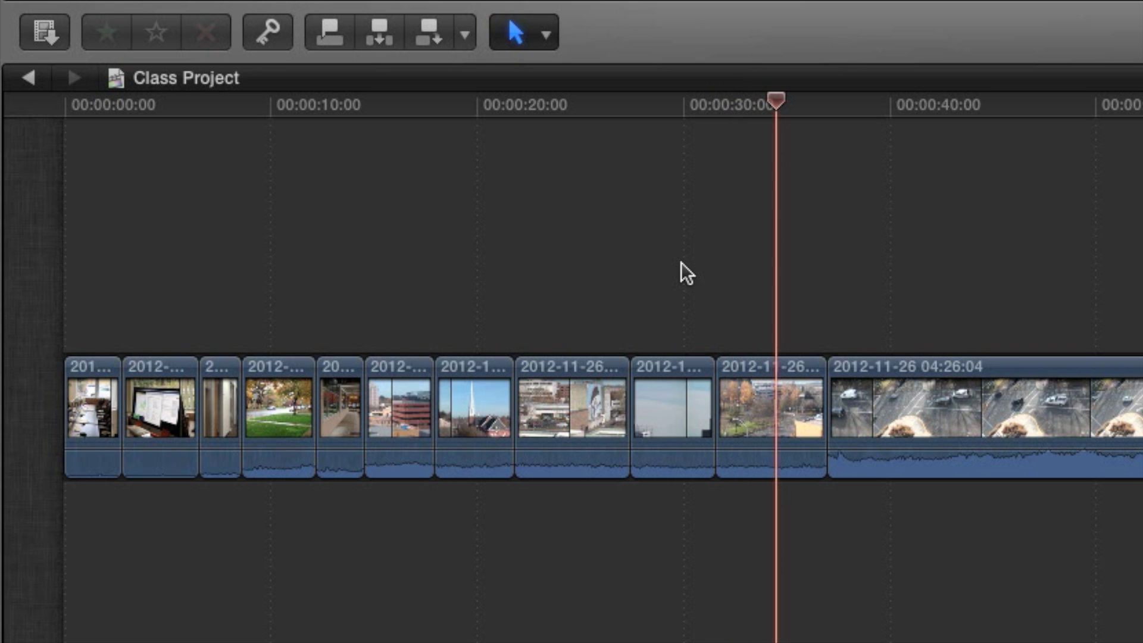
key(space)
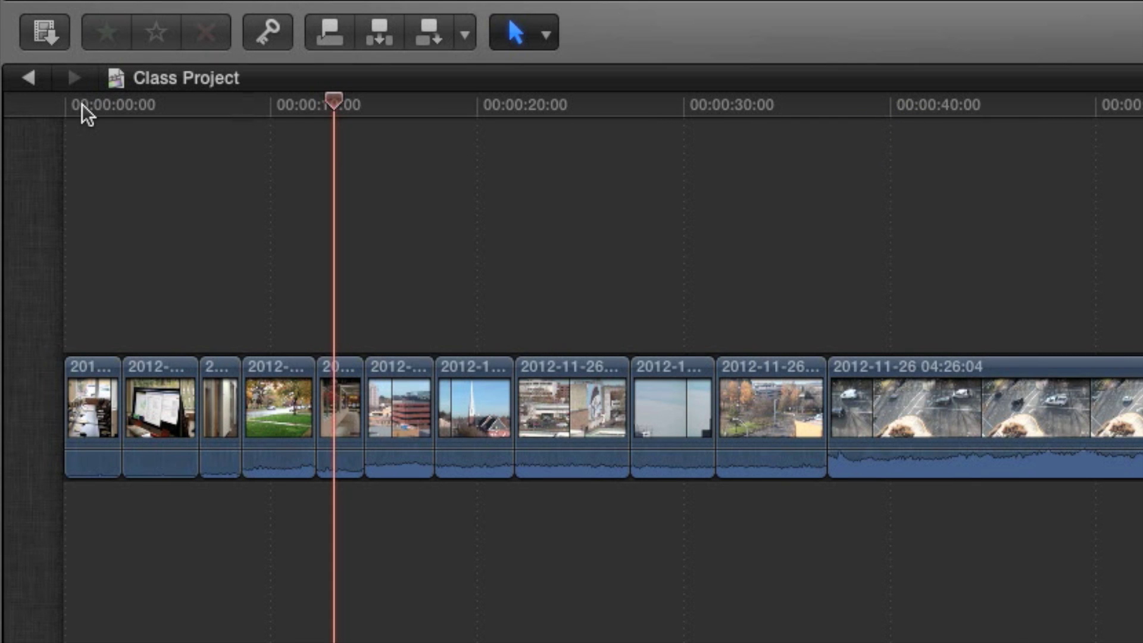
Scrub and play through the opening clips, then toggle snapping off and back on
click(92, 105)
drag(93, 106, 172, 123)
key(space)
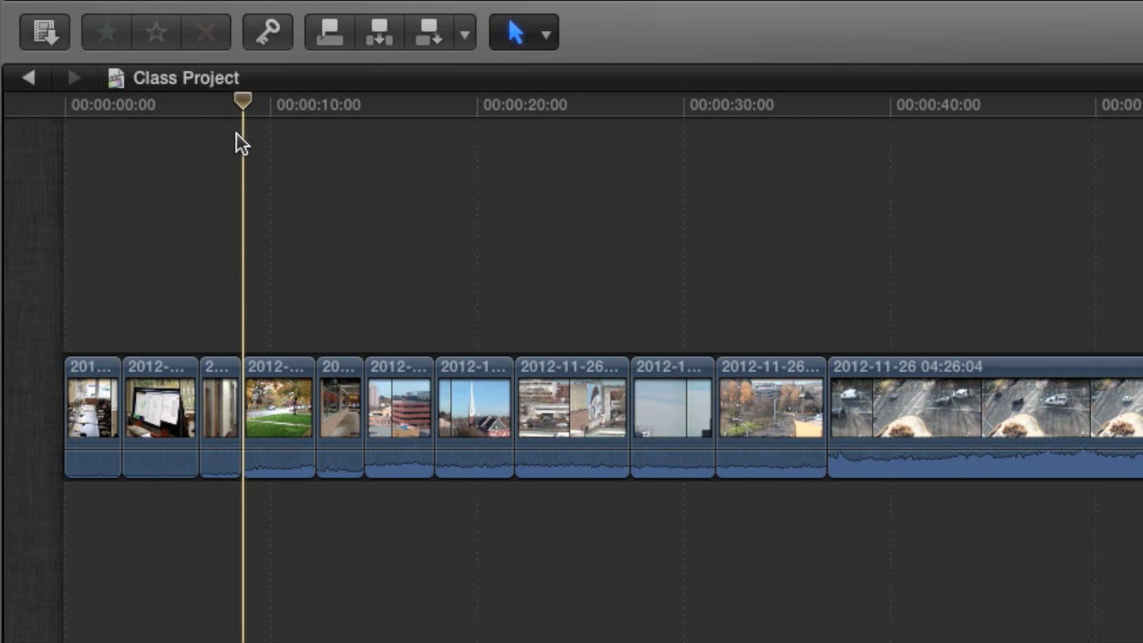
drag(243, 134, 437, 153)
key(space)
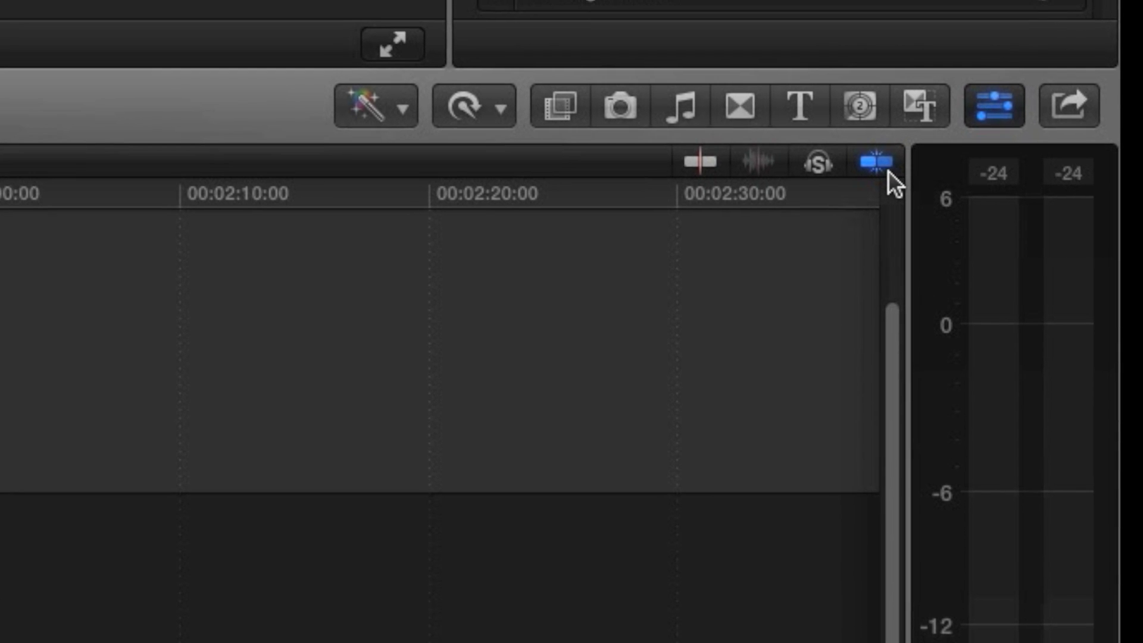
click(908, 147)
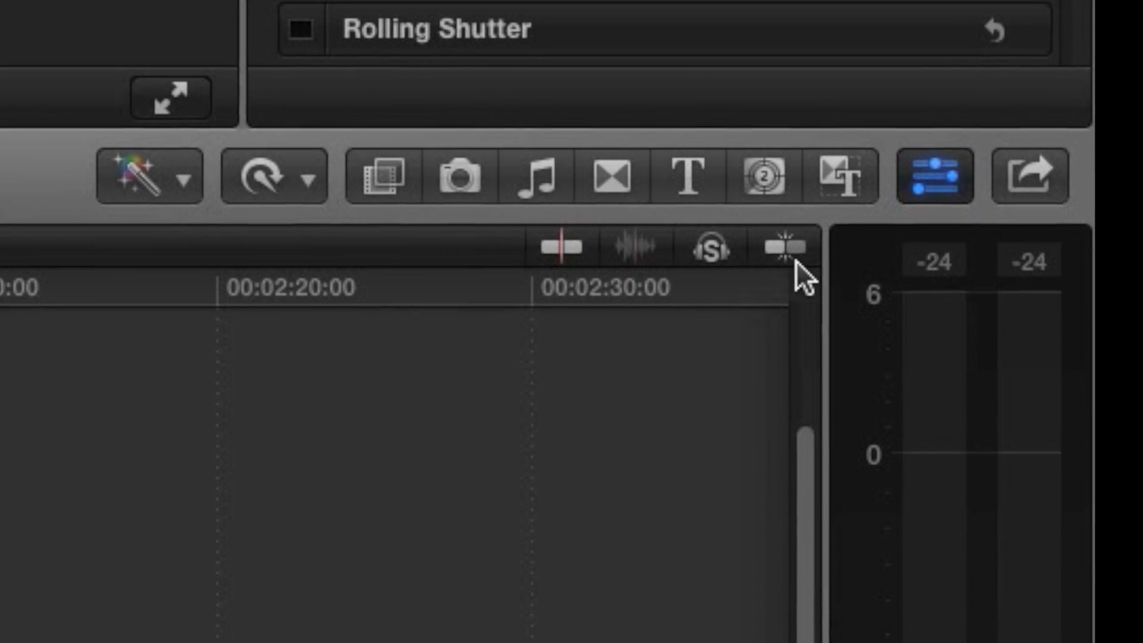
click(800, 234)
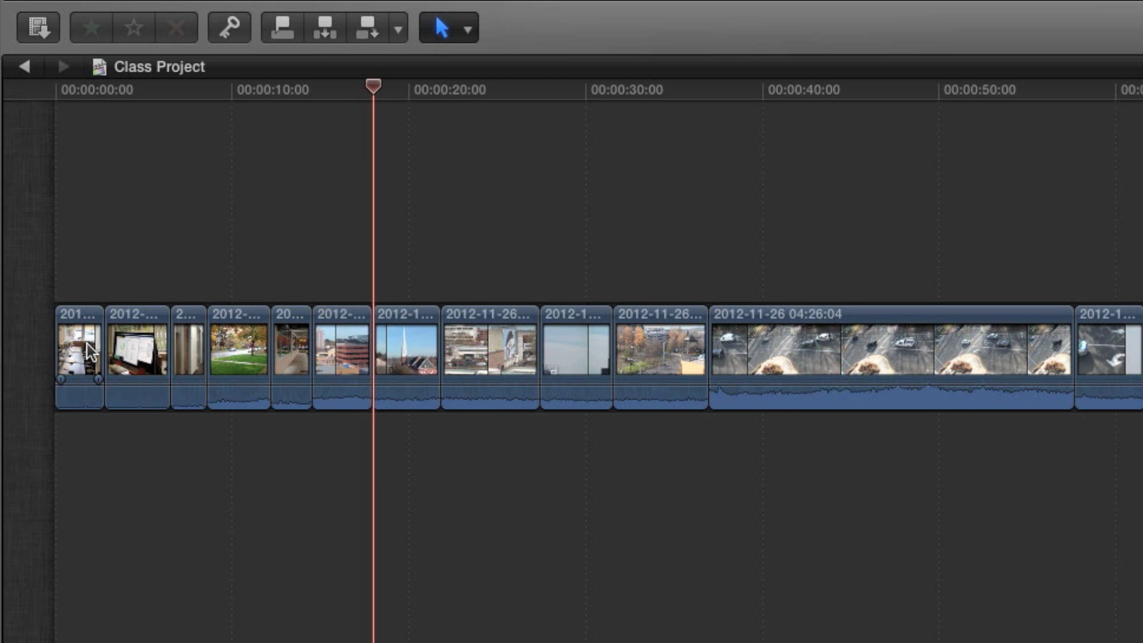
Move the first clip to the playhead, pull the long 04:26:04 clip earlier, and lift-and-replace a short clip
drag(88, 353, 572, 362)
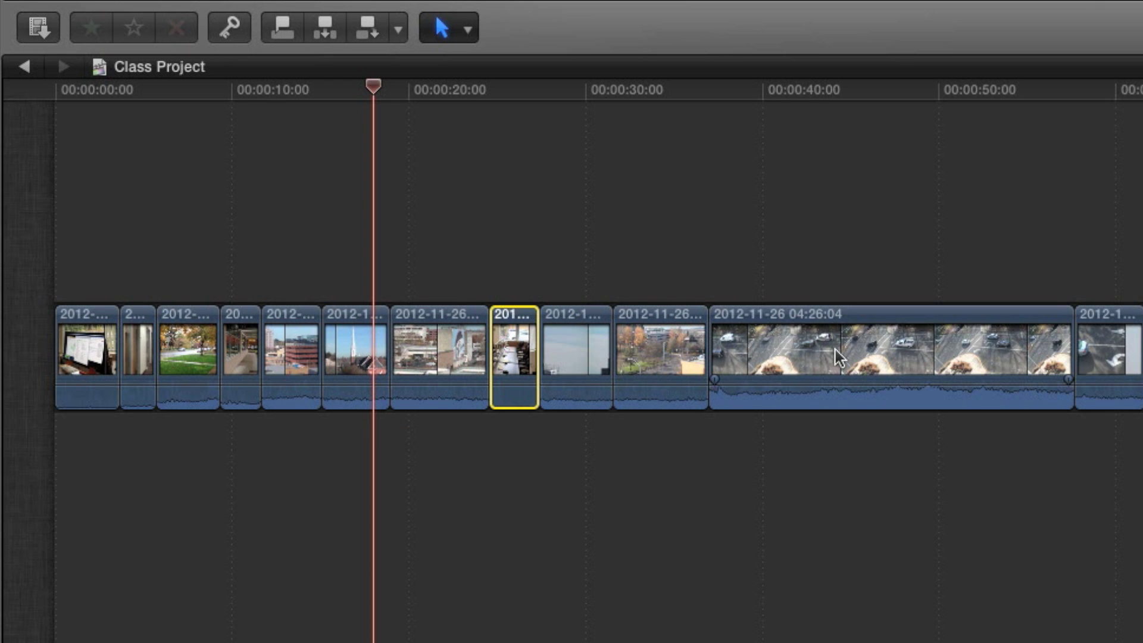
drag(834, 349, 551, 353)
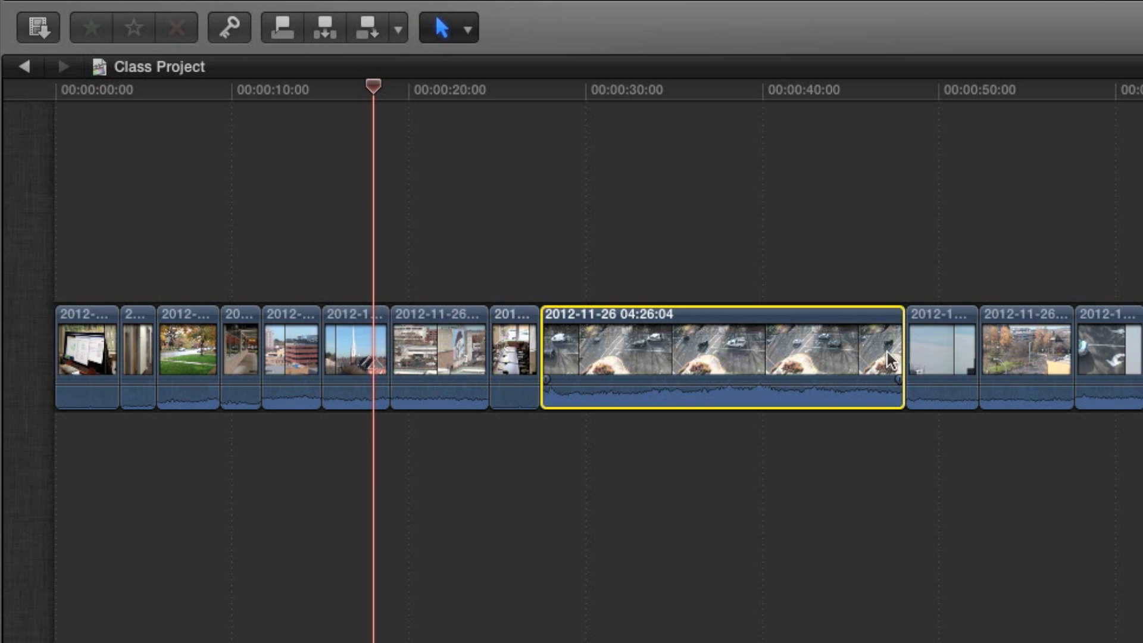
drag(945, 345, 762, 219)
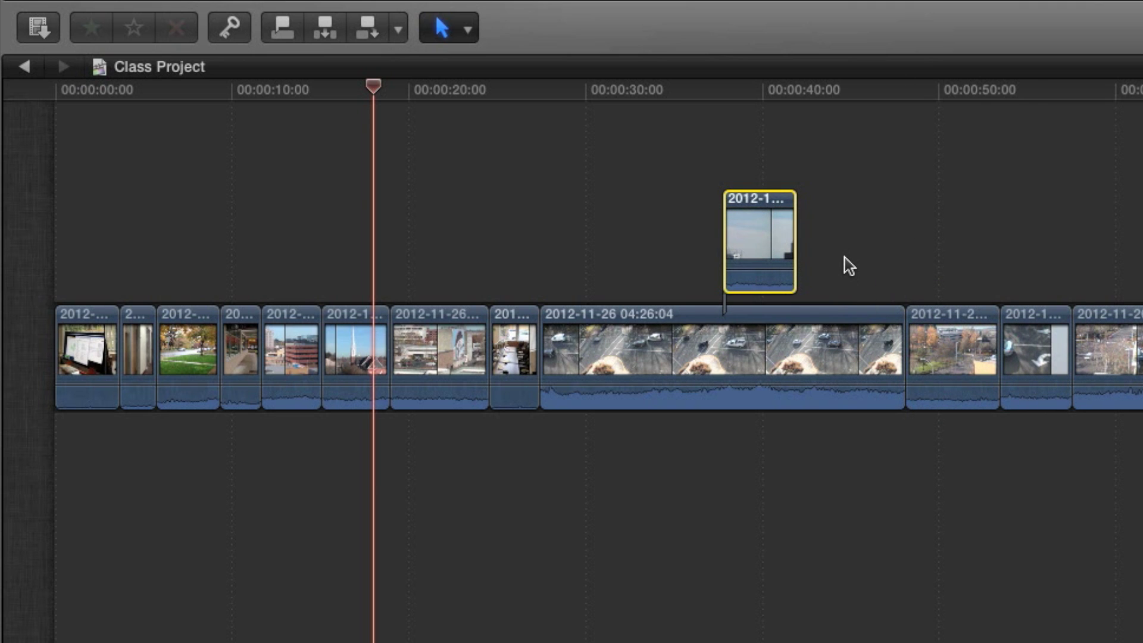
mouse_move(767, 229)
drag(764, 226, 926, 348)
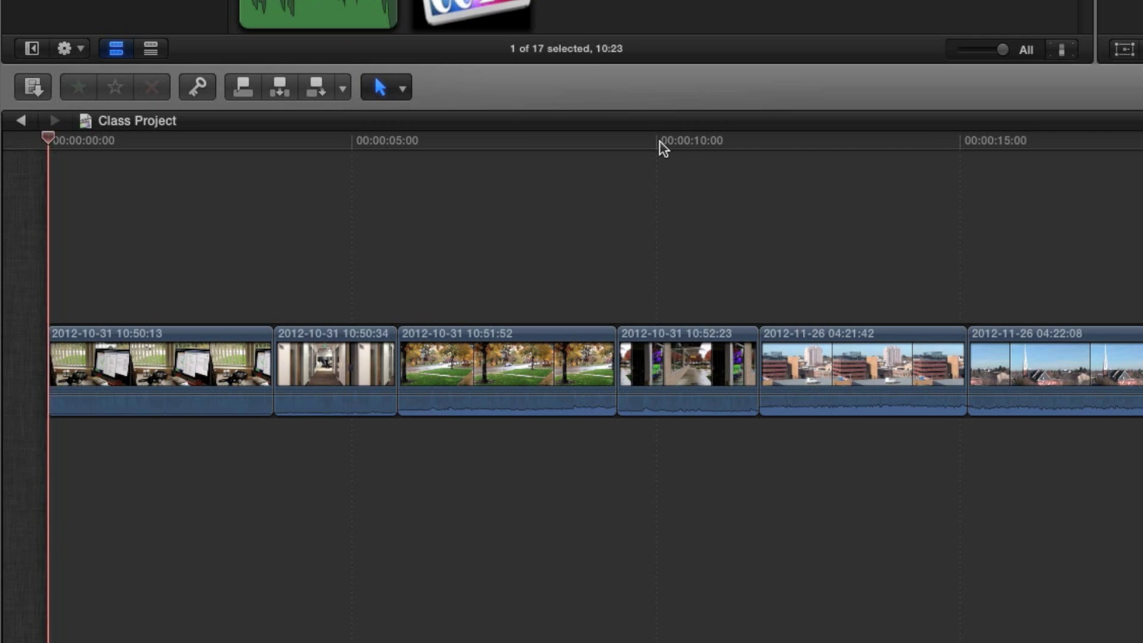
Scrub the playhead along the ruler back to 00:00:00:00
drag(658, 146, 760, 144)
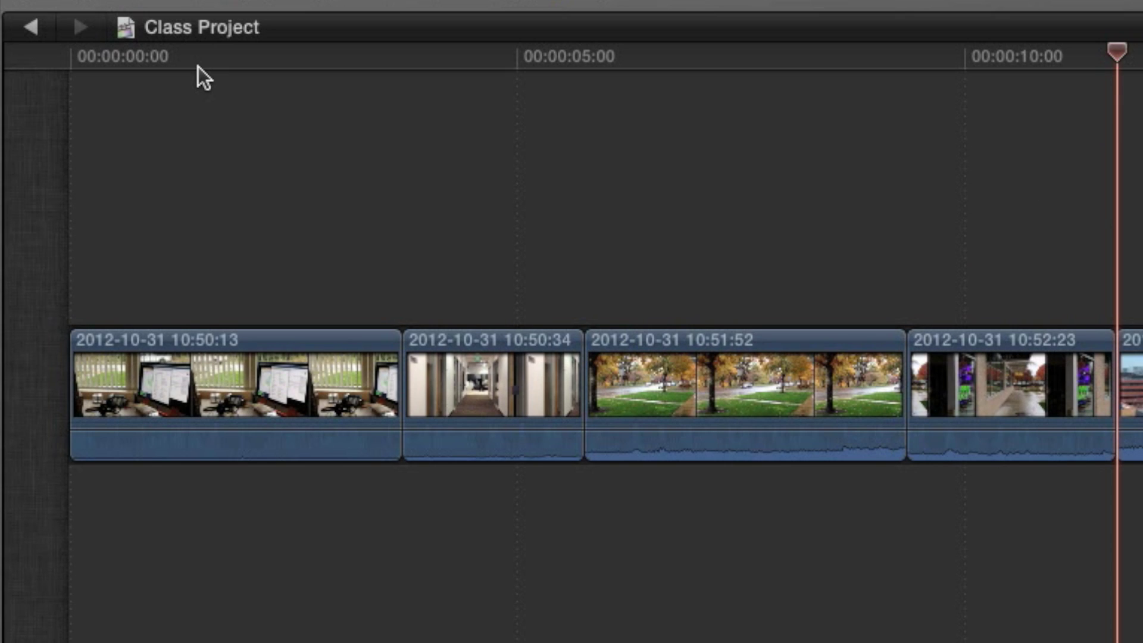
drag(198, 66, 159, 62)
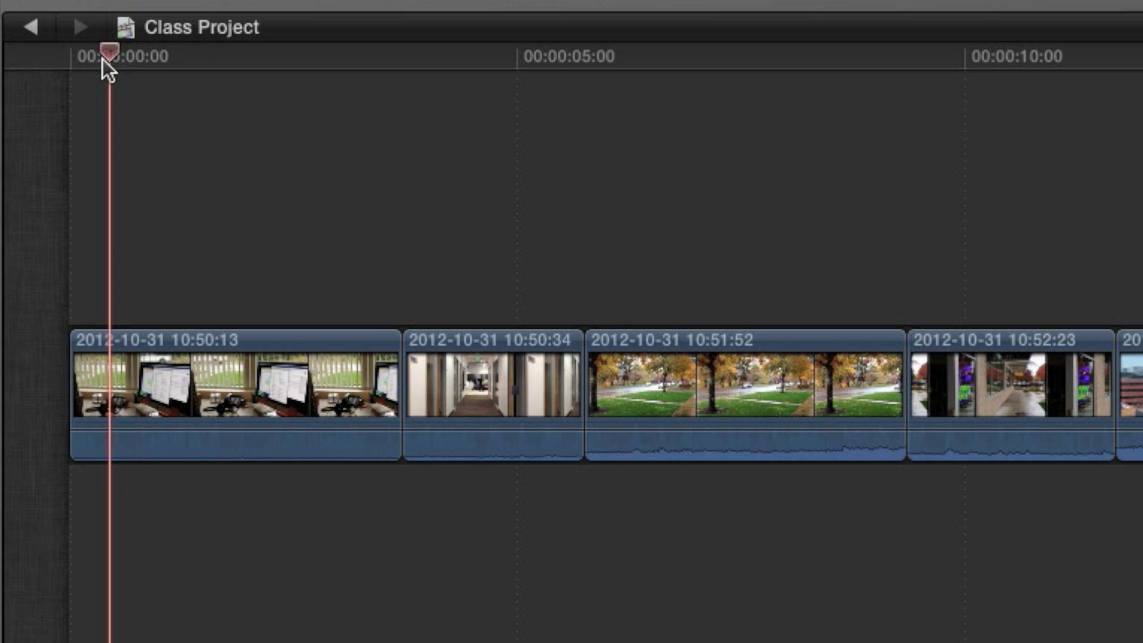
drag(103, 59, 70, 57)
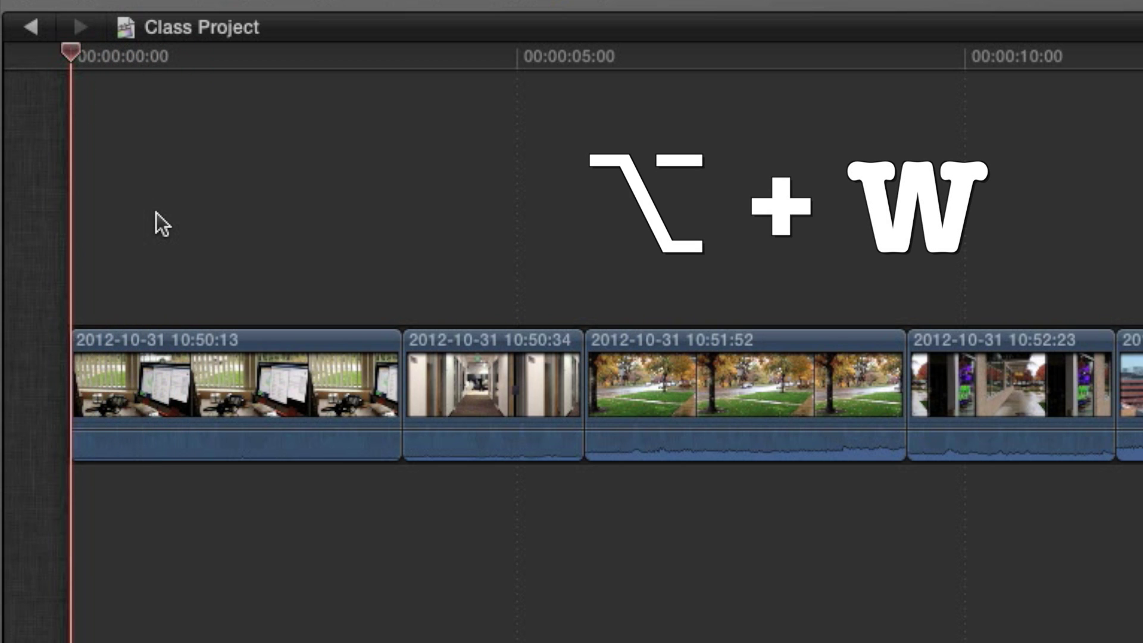
Insert gaps at the start and next clip boundary with Option-W, trimming the opening gap to one second
key(alt+w)
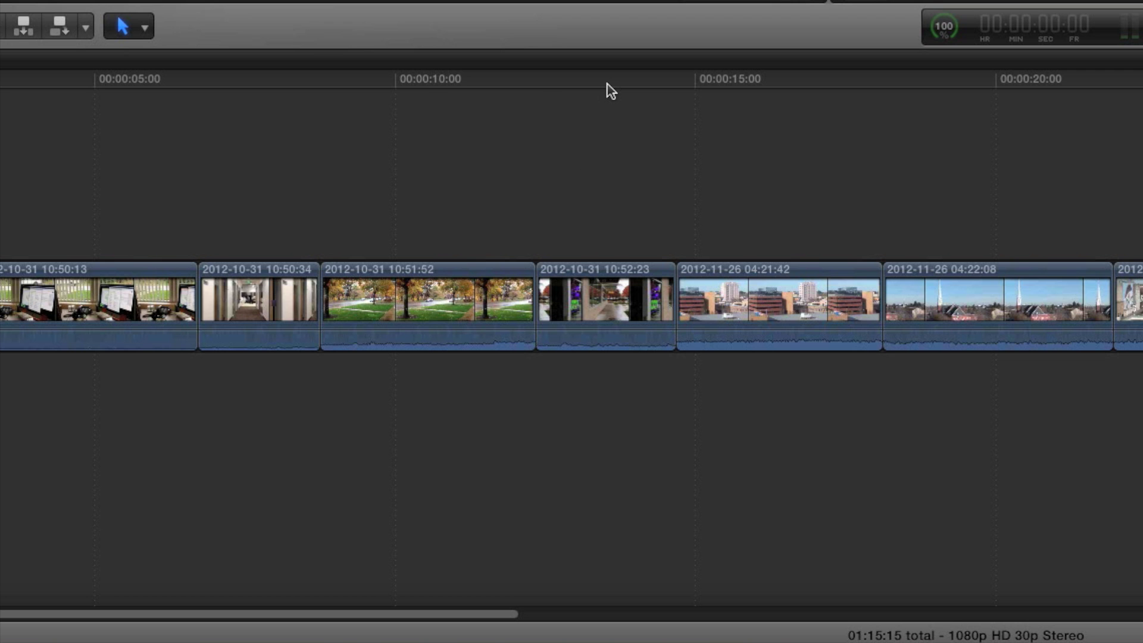
drag(607, 84, 668, 80)
key(alt+w)
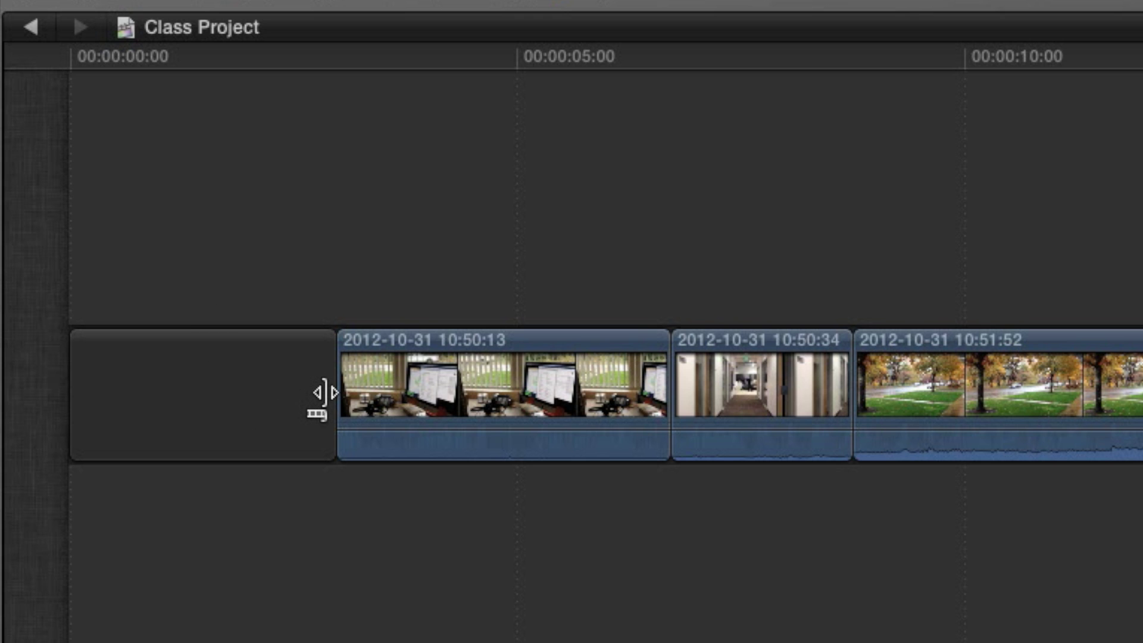
drag(324, 393, 145, 399)
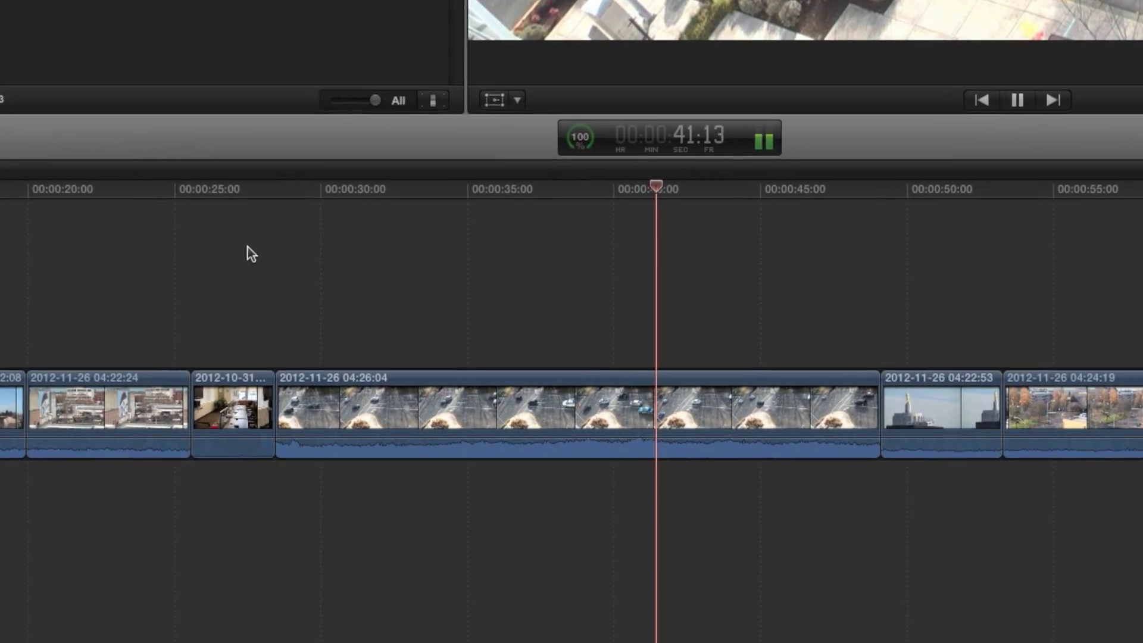
key(space)
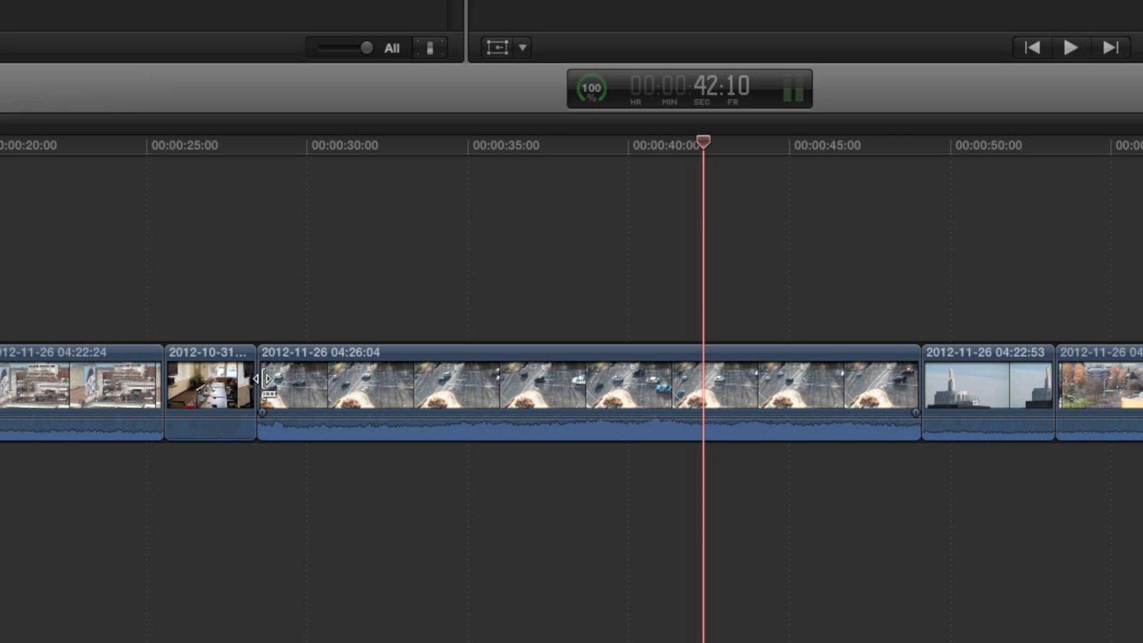
drag(263, 379, 350, 379)
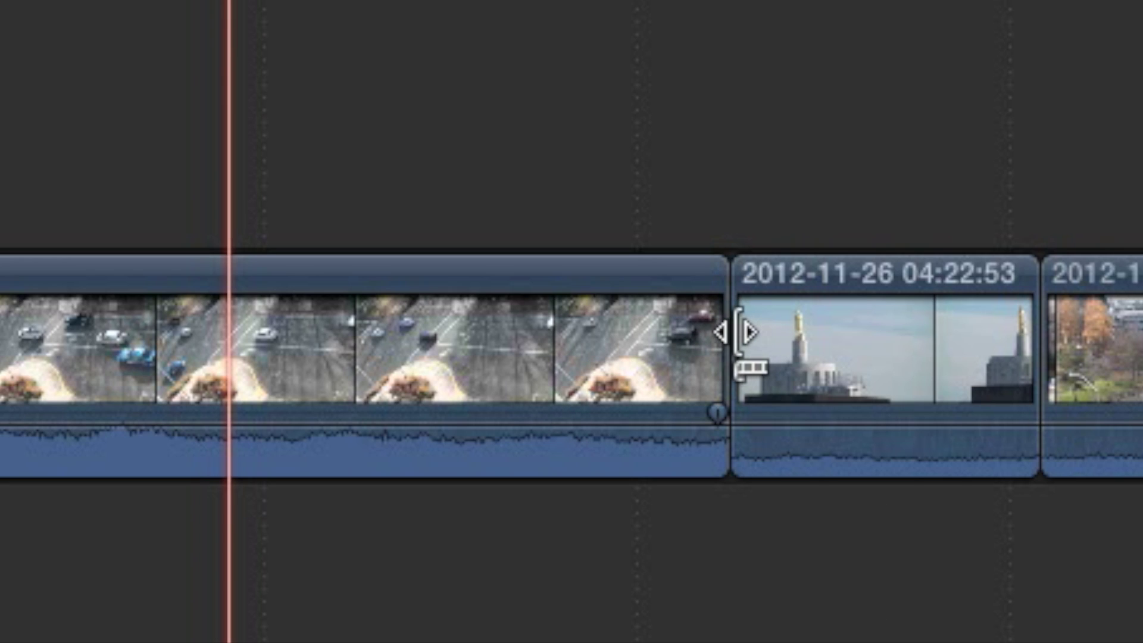
drag(718, 338, 652, 336)
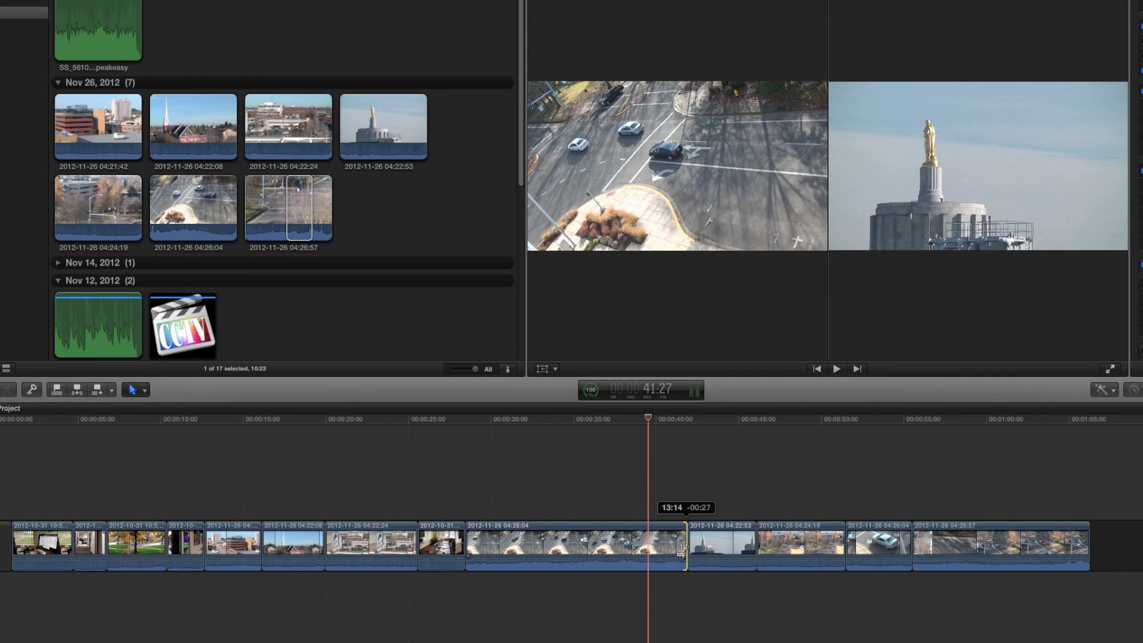
mouse_move(683, 547)
mouse_down()
mouse_move(672, 549)
mouse_move(698, 548)
mouse_move(667, 551)
mouse_up()
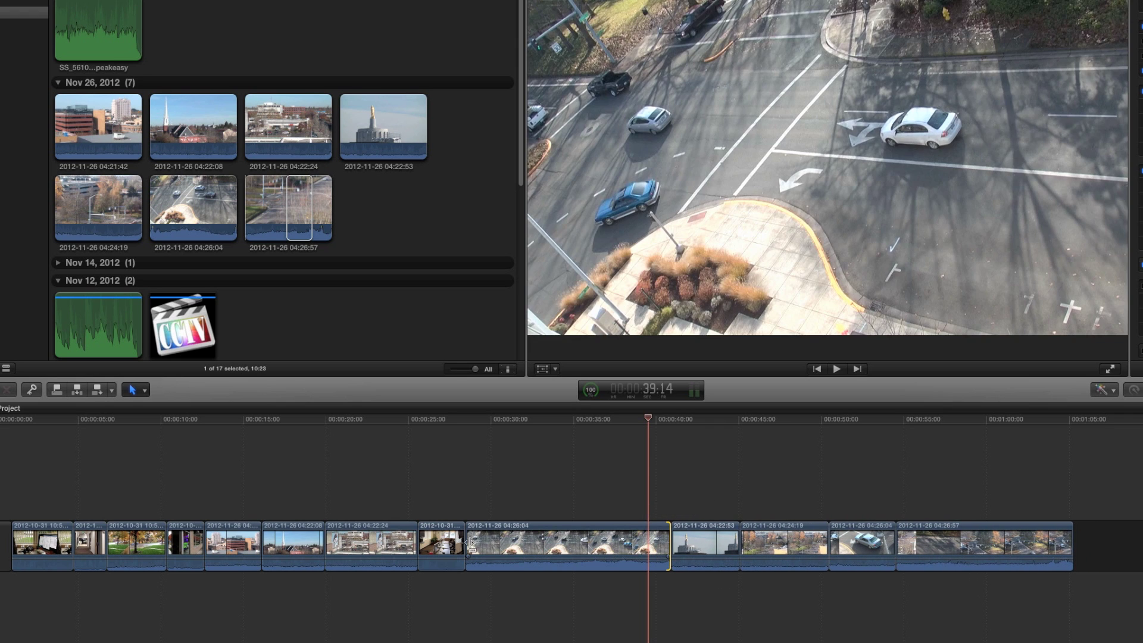
drag(468, 542, 534, 545)
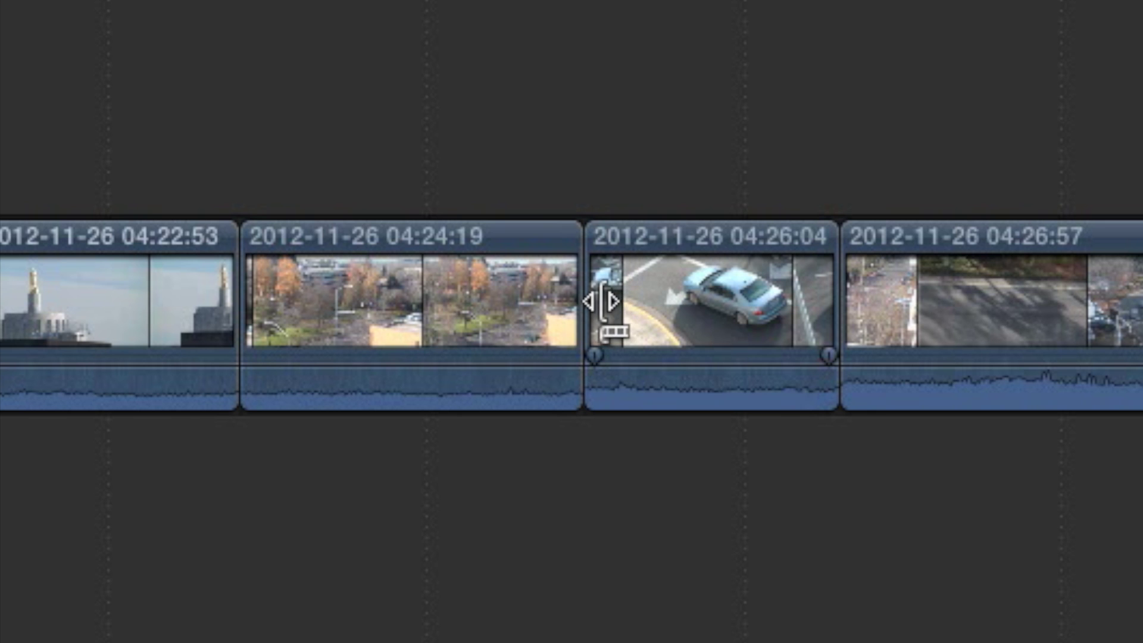
drag(600, 302, 494, 307)
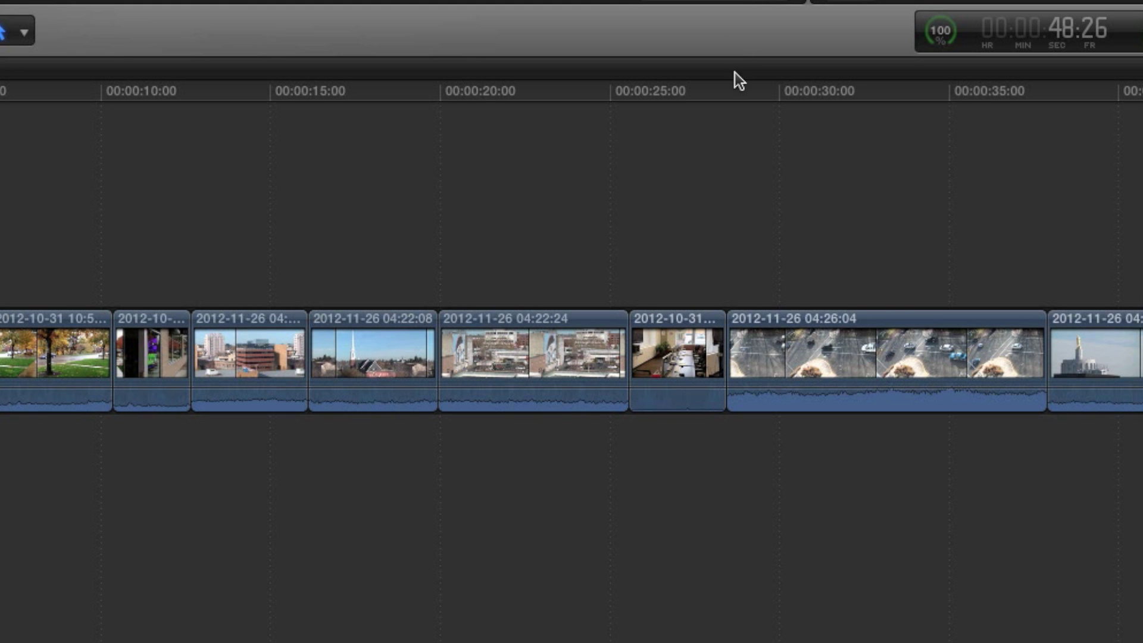
Delete one selected clip, then replace the 04:22:24 clip with a gap and delete that gap
click(683, 352)
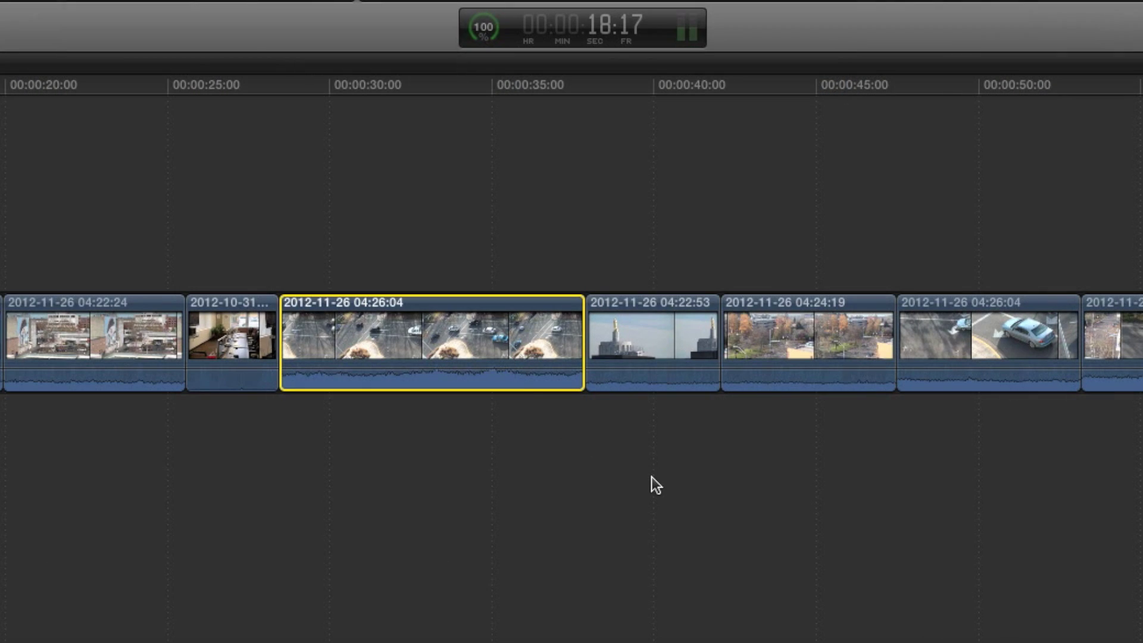
key(Delete)
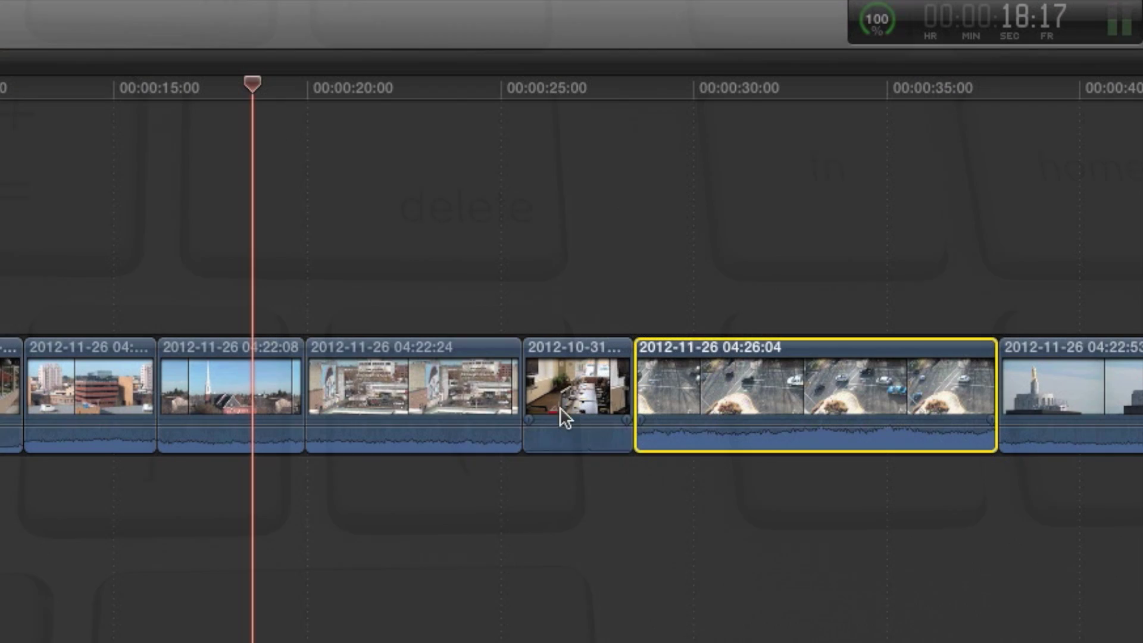
click(441, 389)
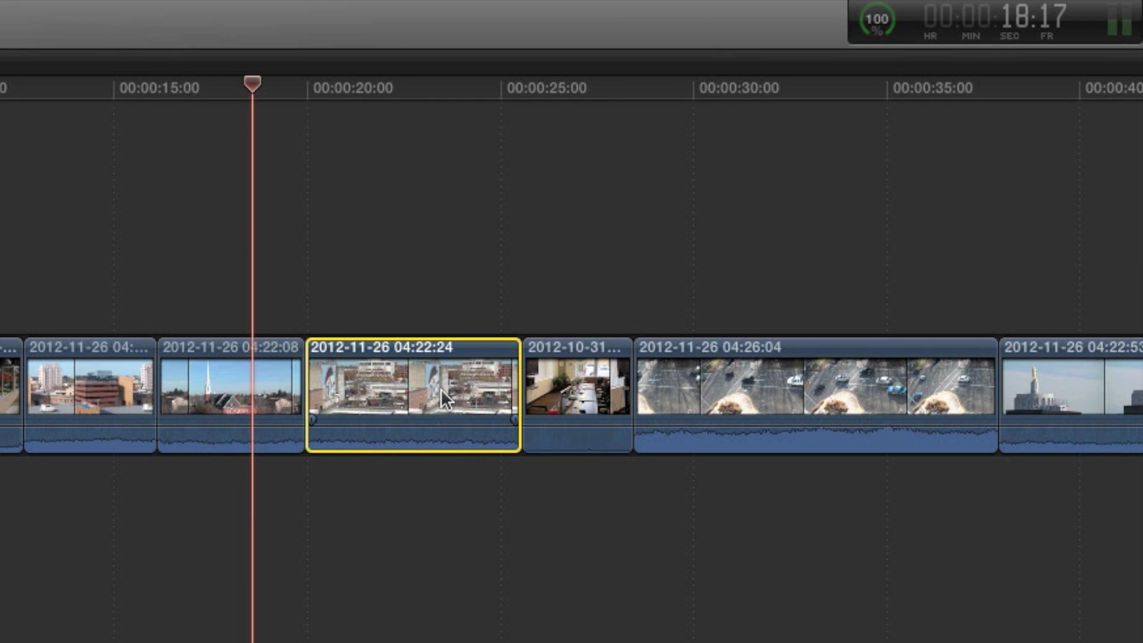
key(Delete)
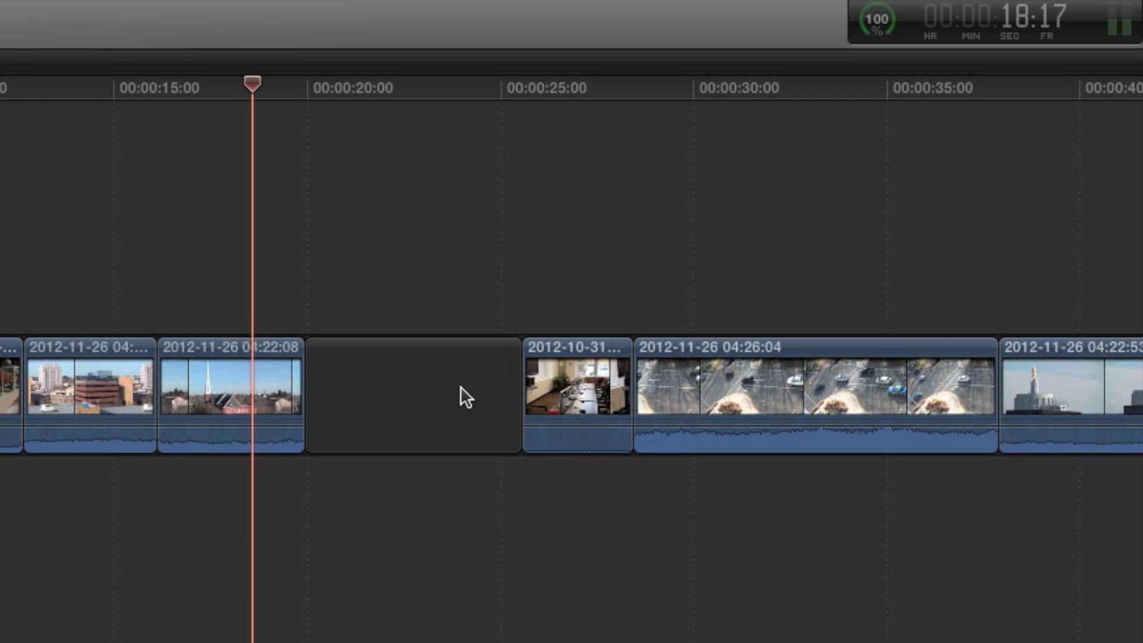
click(464, 396)
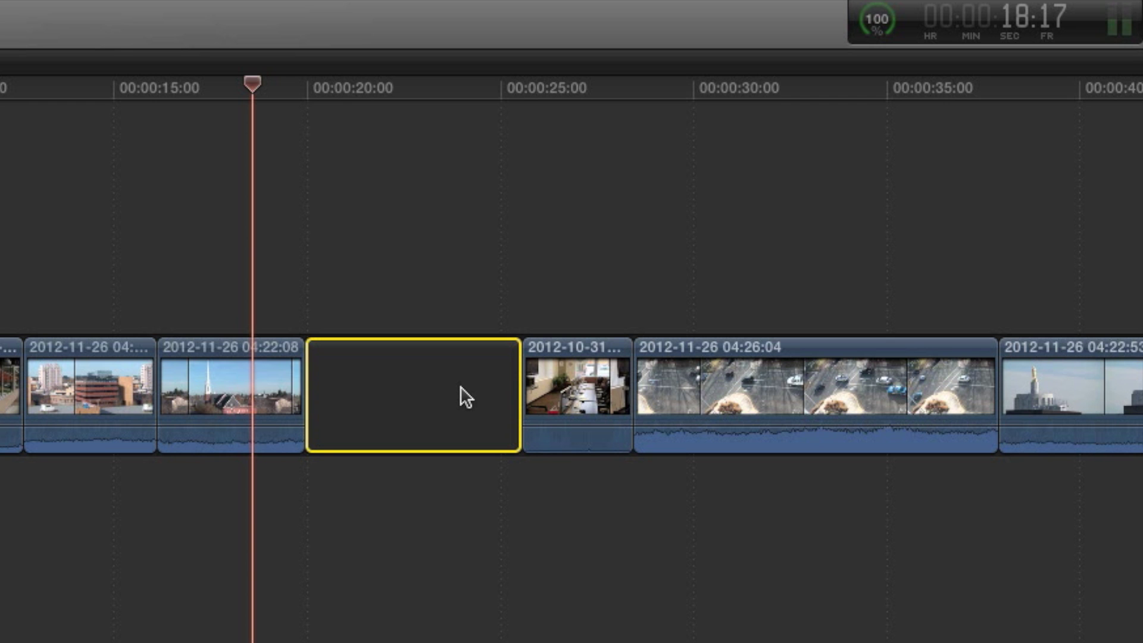
key(Delete)
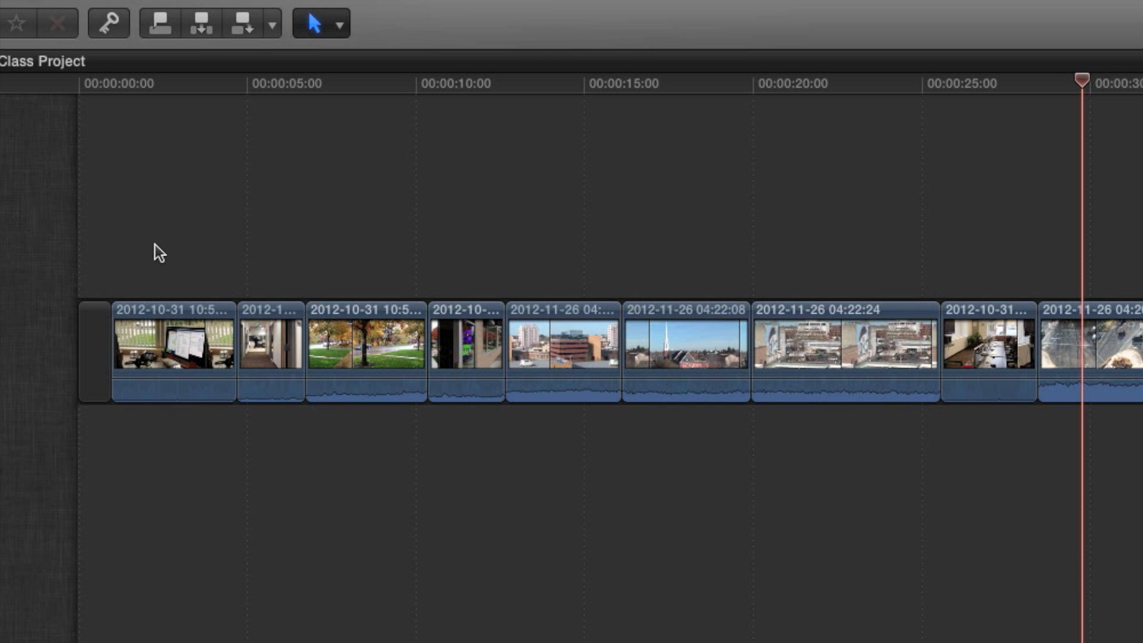
Marquee-select the four 2012-10-31 clips and drag them to follow the 04:22:24 clip
drag(155, 244, 470, 452)
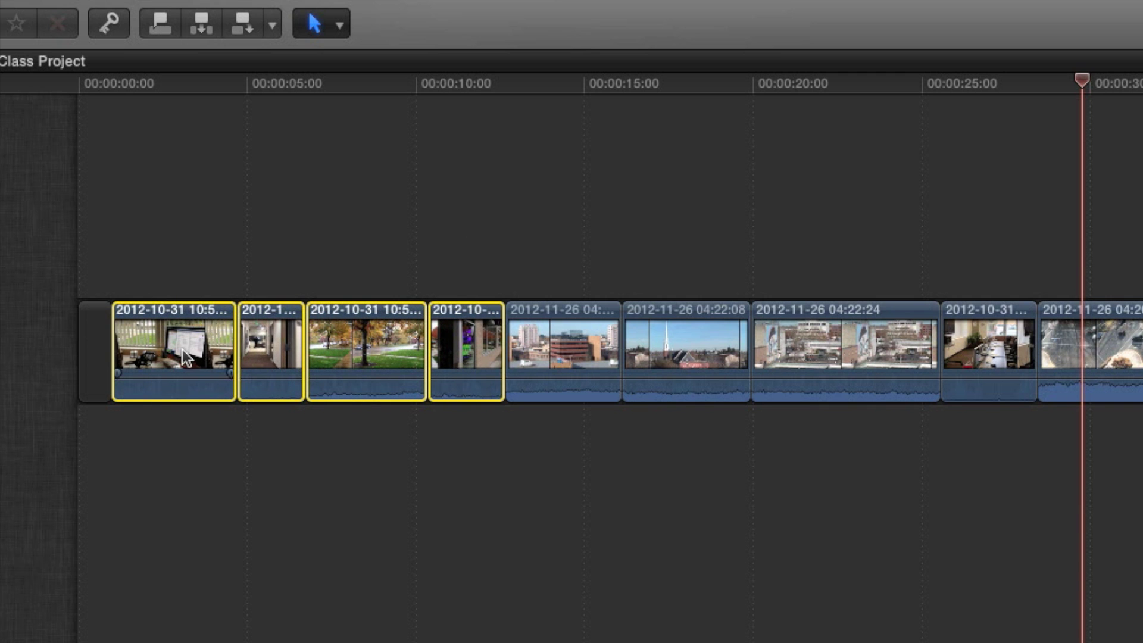
drag(176, 344, 855, 372)
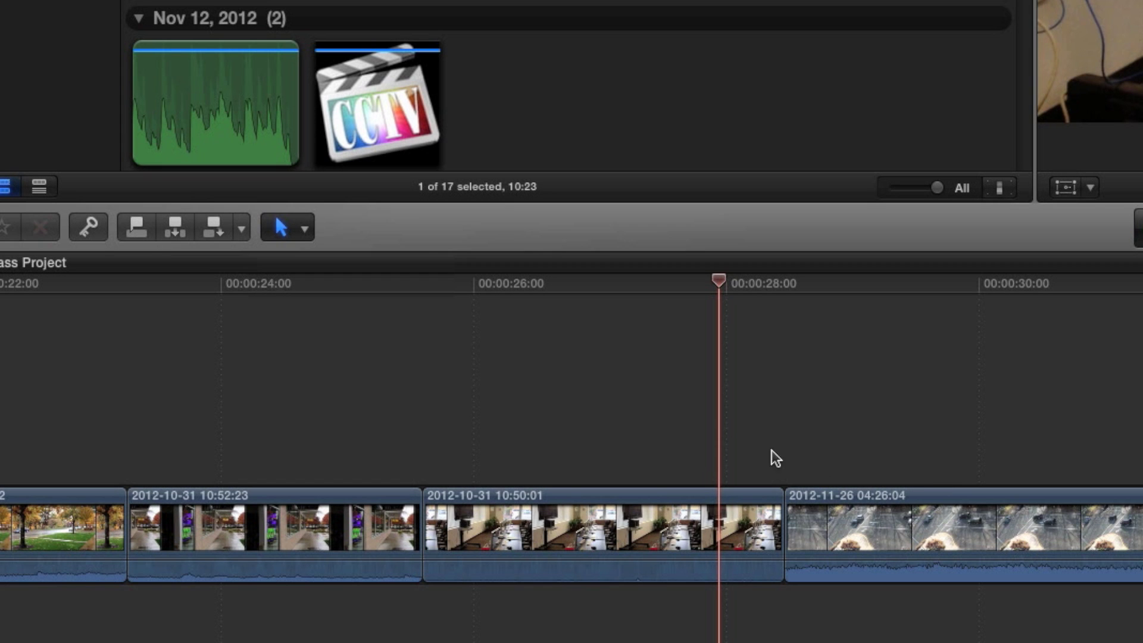
Switch to the Blade tool and scrub the playhead to 00:00:30:00
click(306, 231)
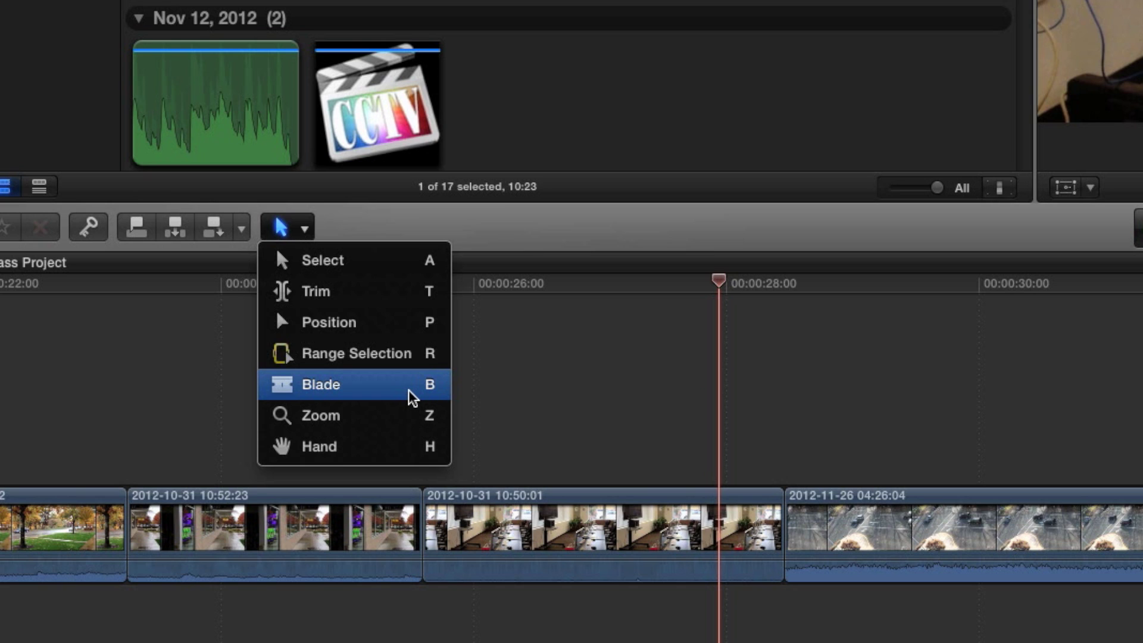
click(441, 394)
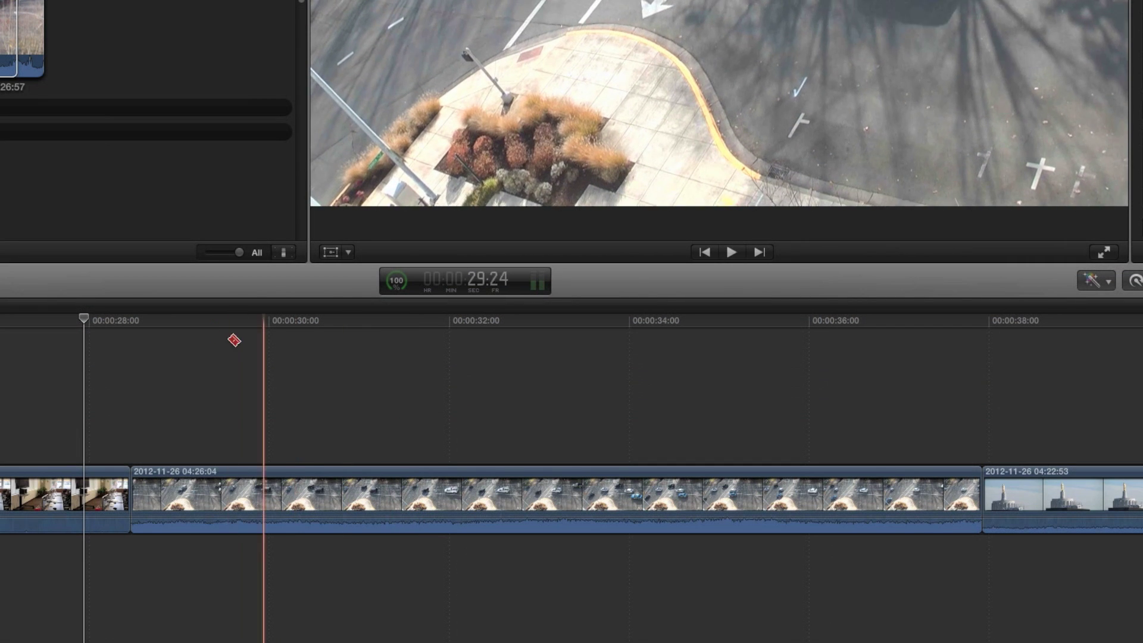
click(149, 320)
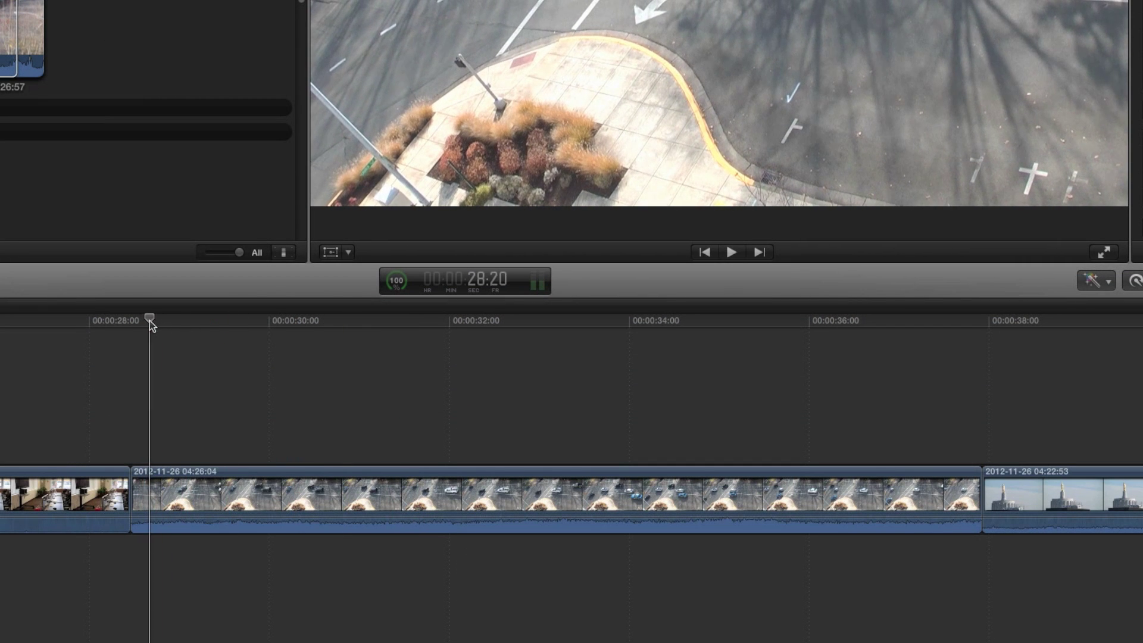
drag(149, 320, 270, 328)
Play from 30 seconds, then step the playhead back to about 34:28 for the cut
key(space)
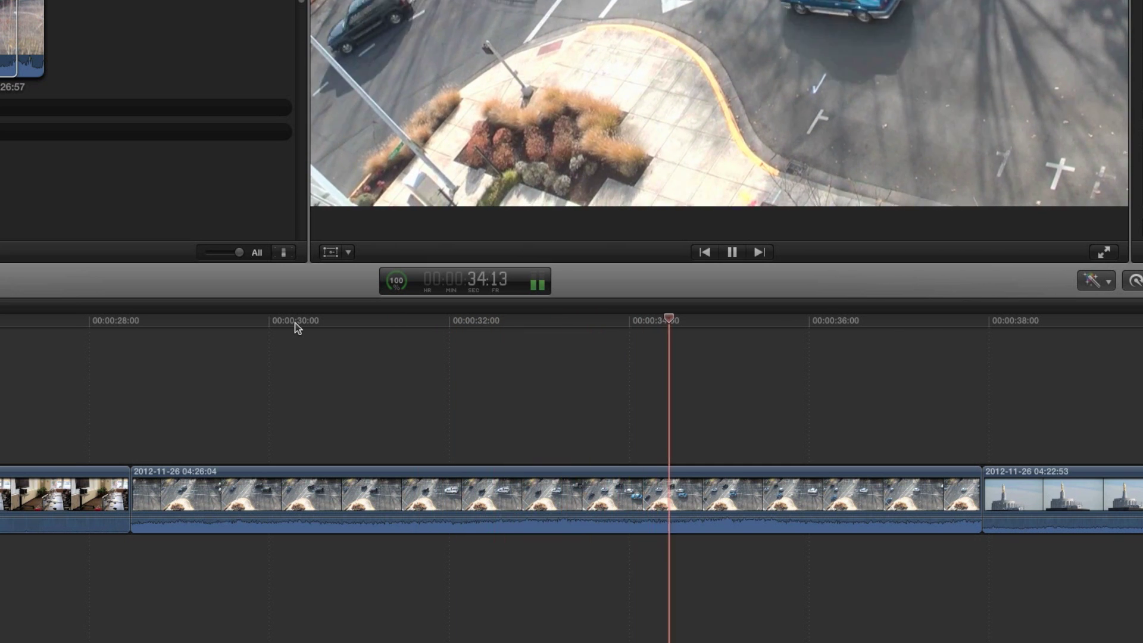
key(space)
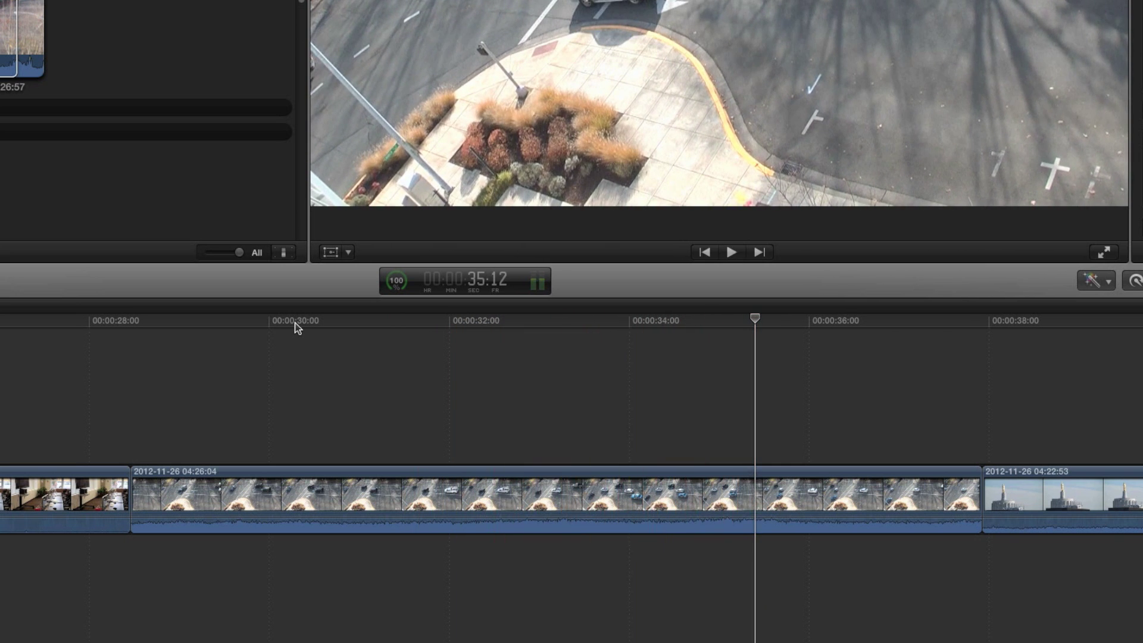
key(Left)
key(Left)
key(Left)
key(Left)
key(Left)
key(Left)
key(Left)
key(Left)
key(Left)
key(Left)
key(Left)
key(Left)
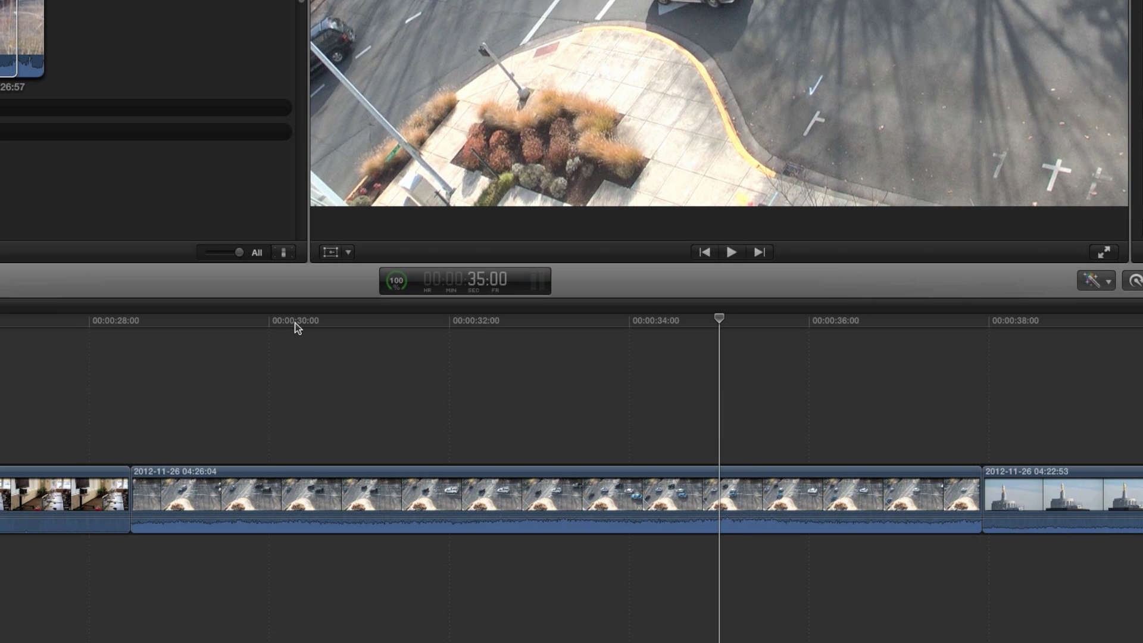
key(Left)
key(Left)
key(b)
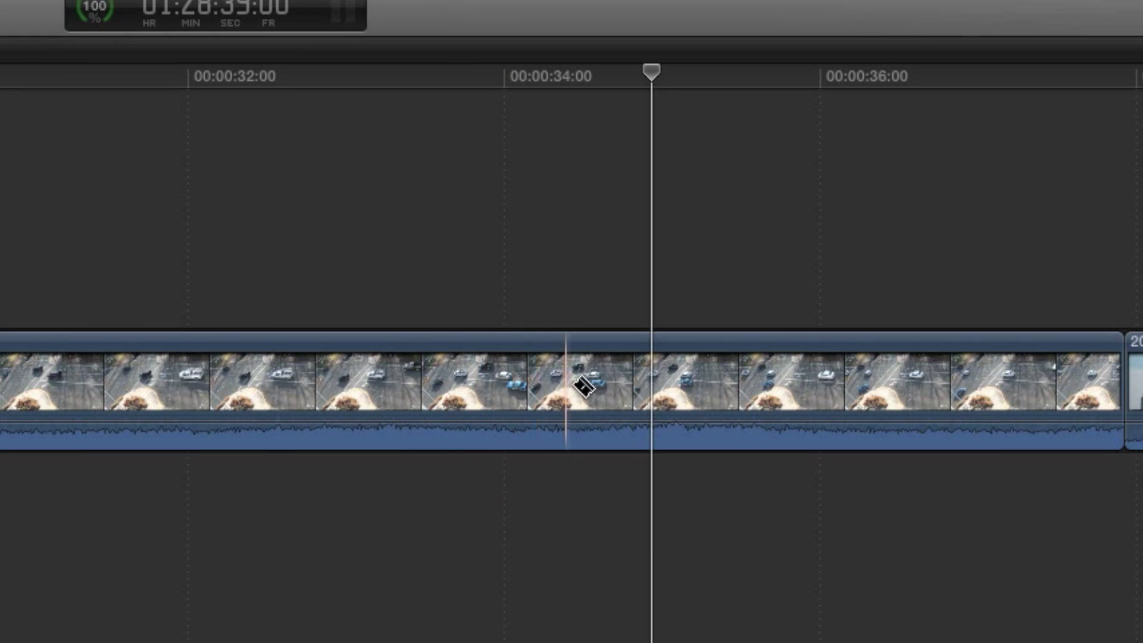
Split the 04:26:04 traffic clip at the playhead, then bring up the editing tools list
click(661, 392)
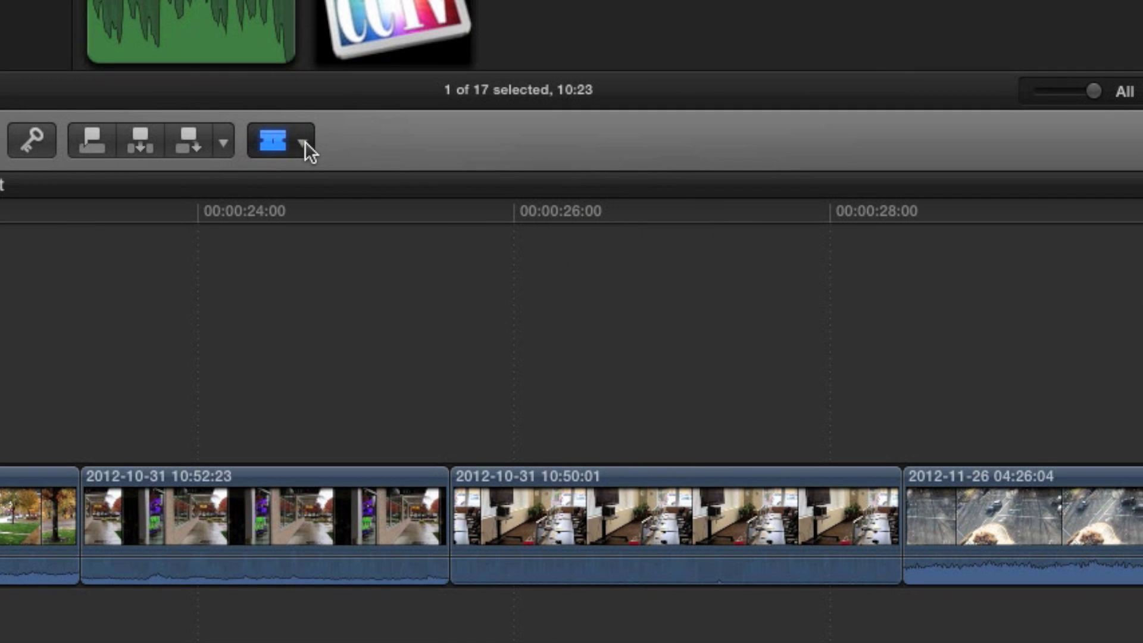
click(304, 143)
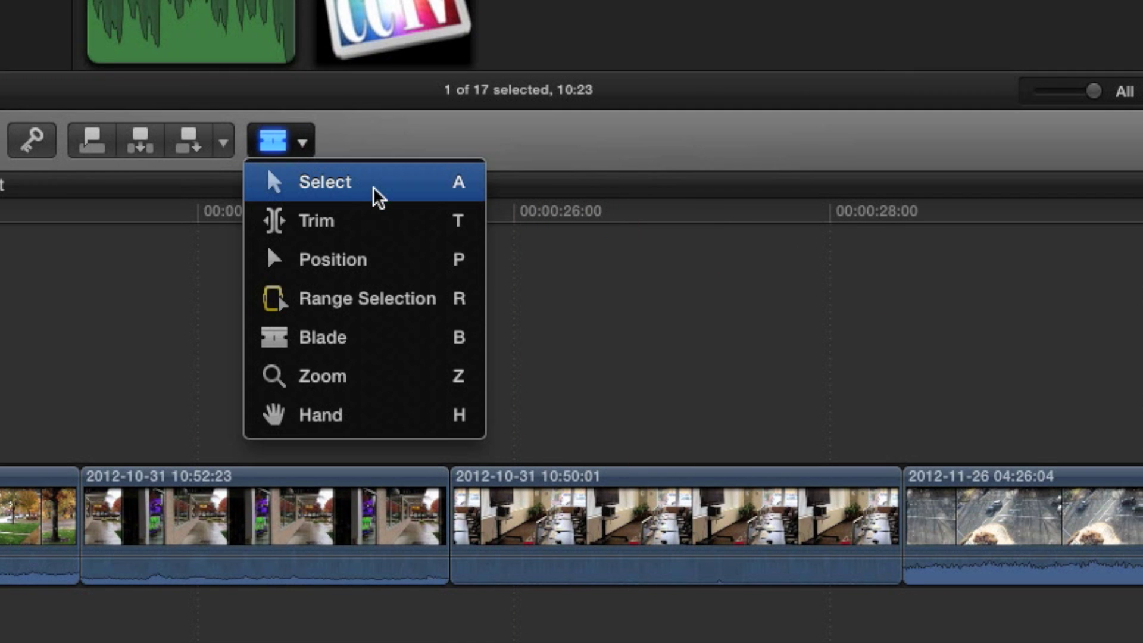